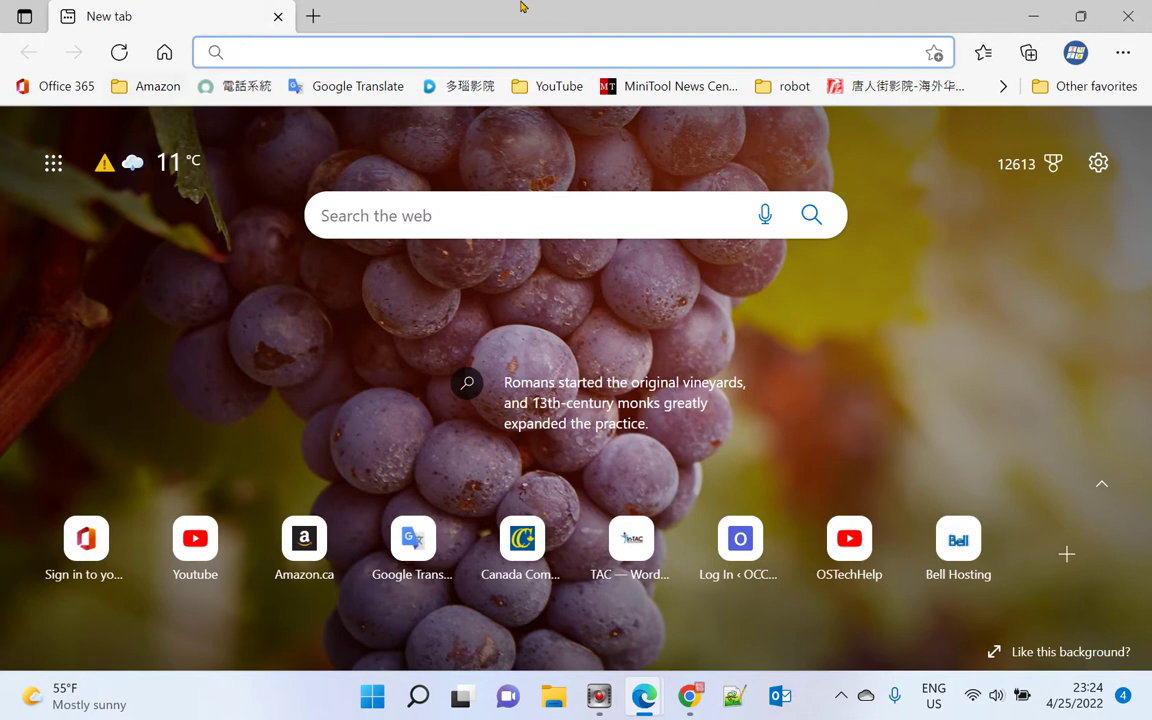
# Disable the Microsoft Edge entry in Task Manager's Startup apps list
pyautogui.moveTo(519, 382)
pyautogui.rightClick(371, 706)
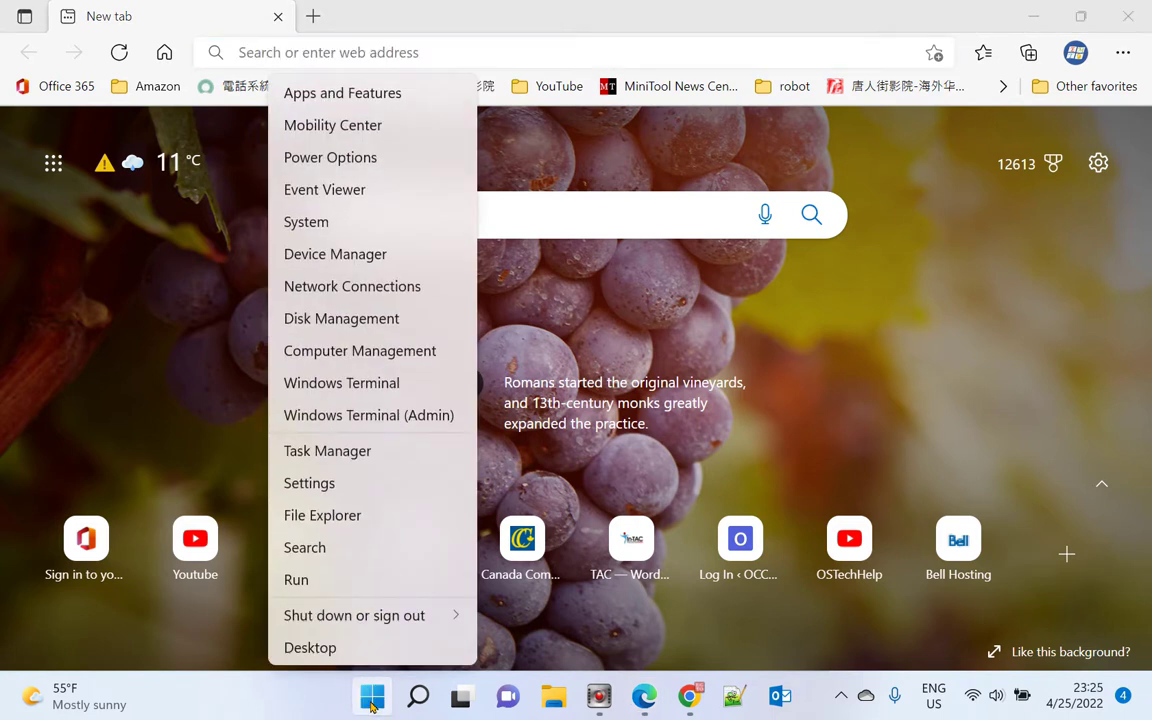
pyautogui.click(329, 452)
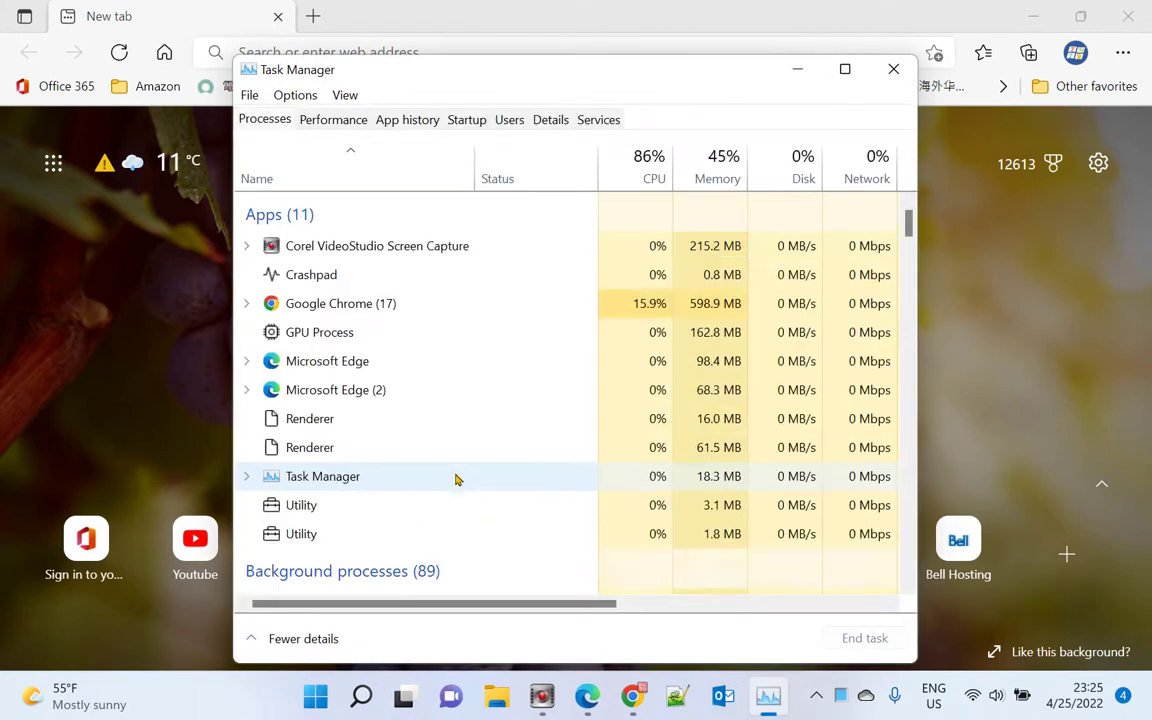
pyautogui.click(468, 121)
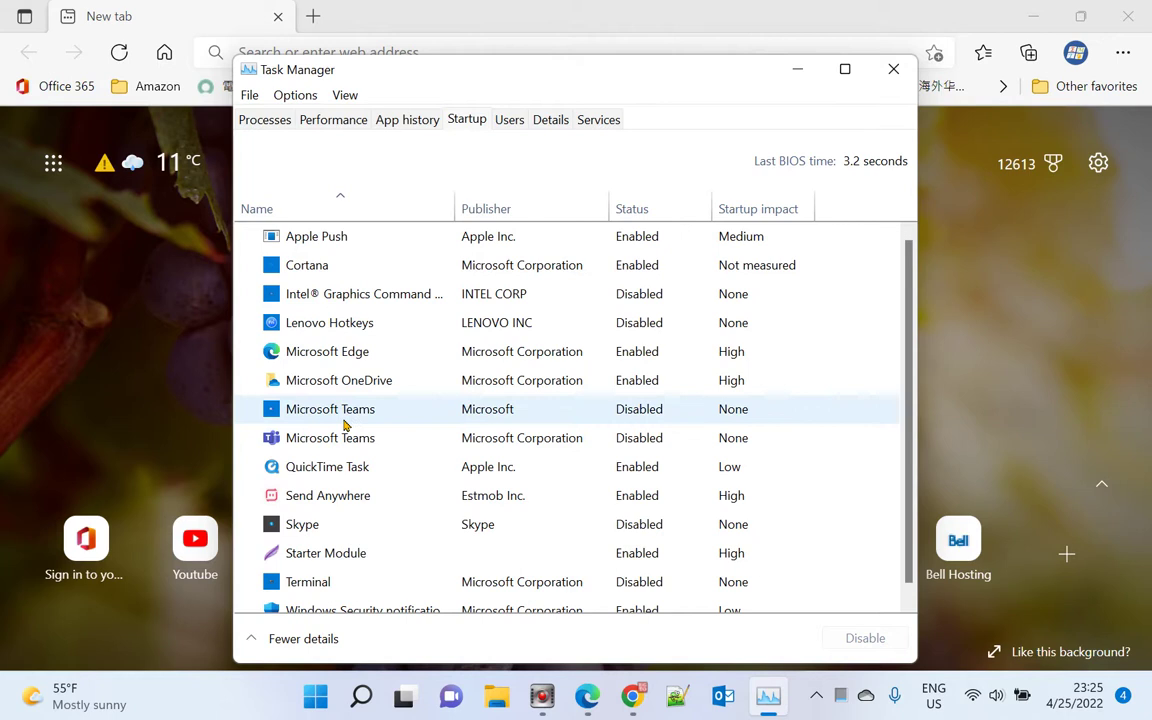
pyautogui.click(318, 358)
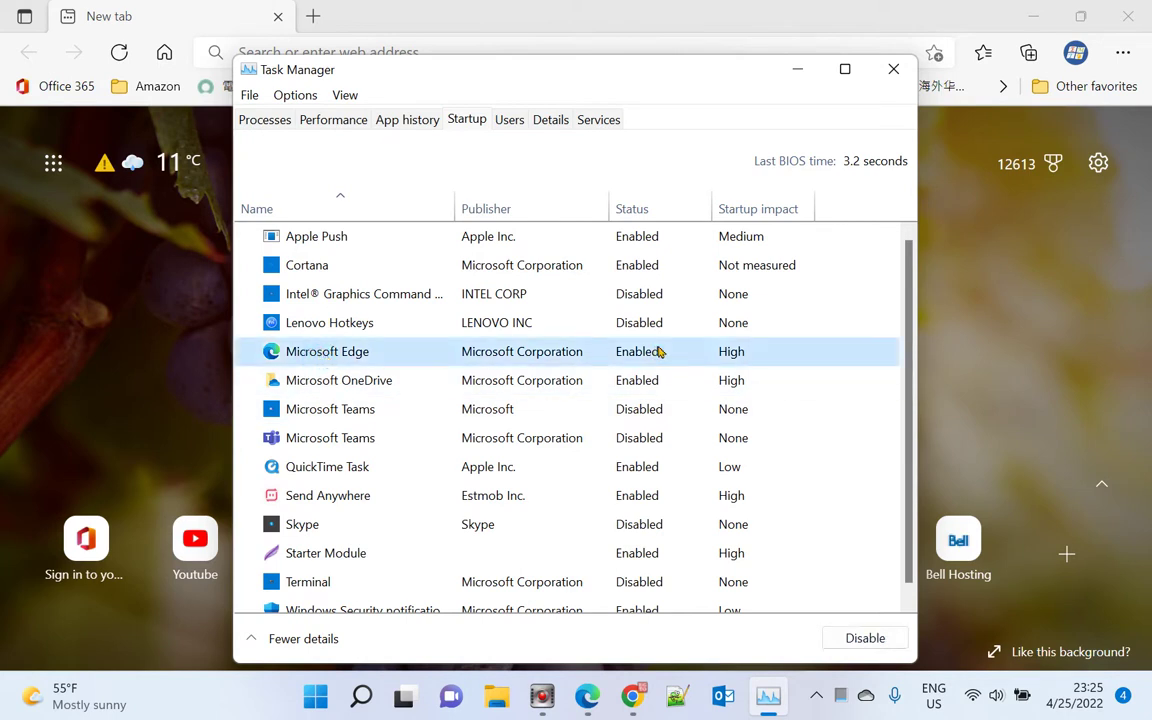
pyautogui.click(852, 639)
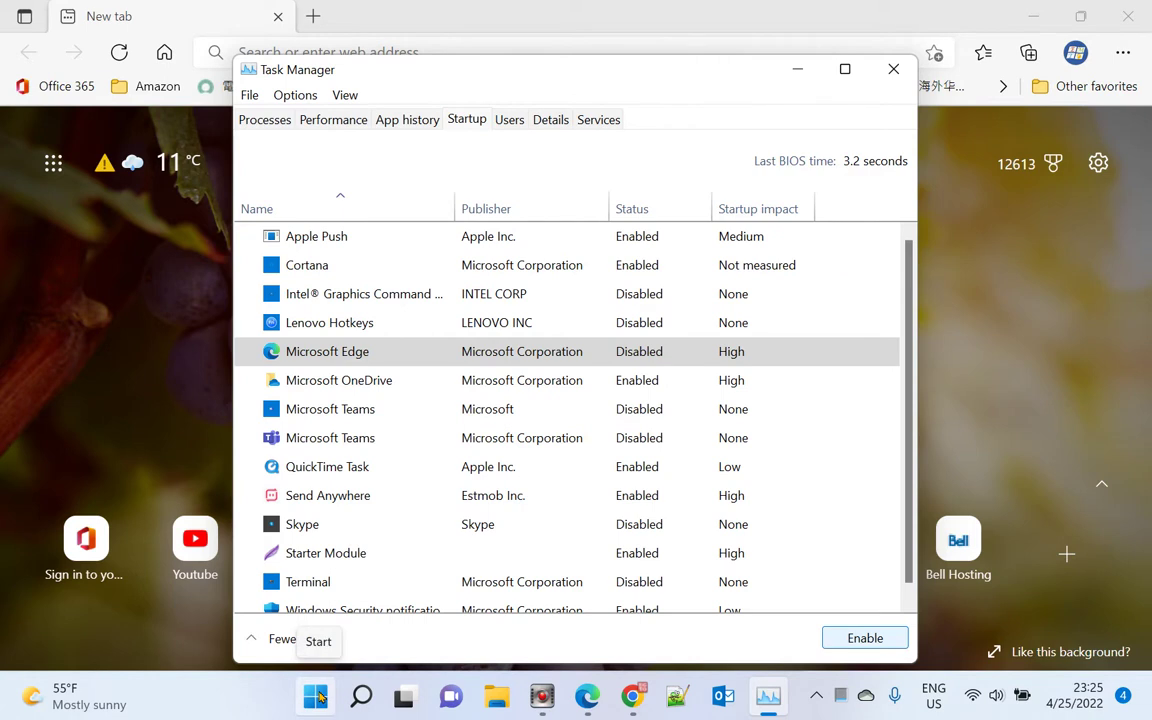
# Open Windows Settings at Accounts > Sign-in options
pyautogui.click(316, 697)
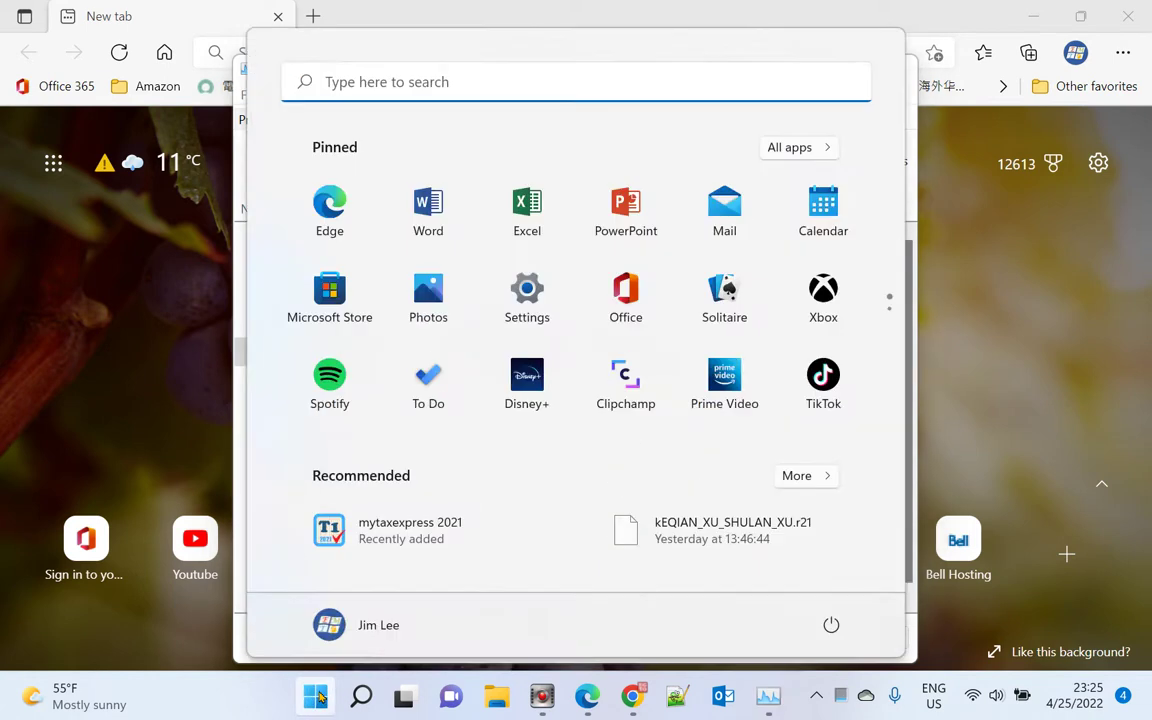
pyautogui.click(527, 293)
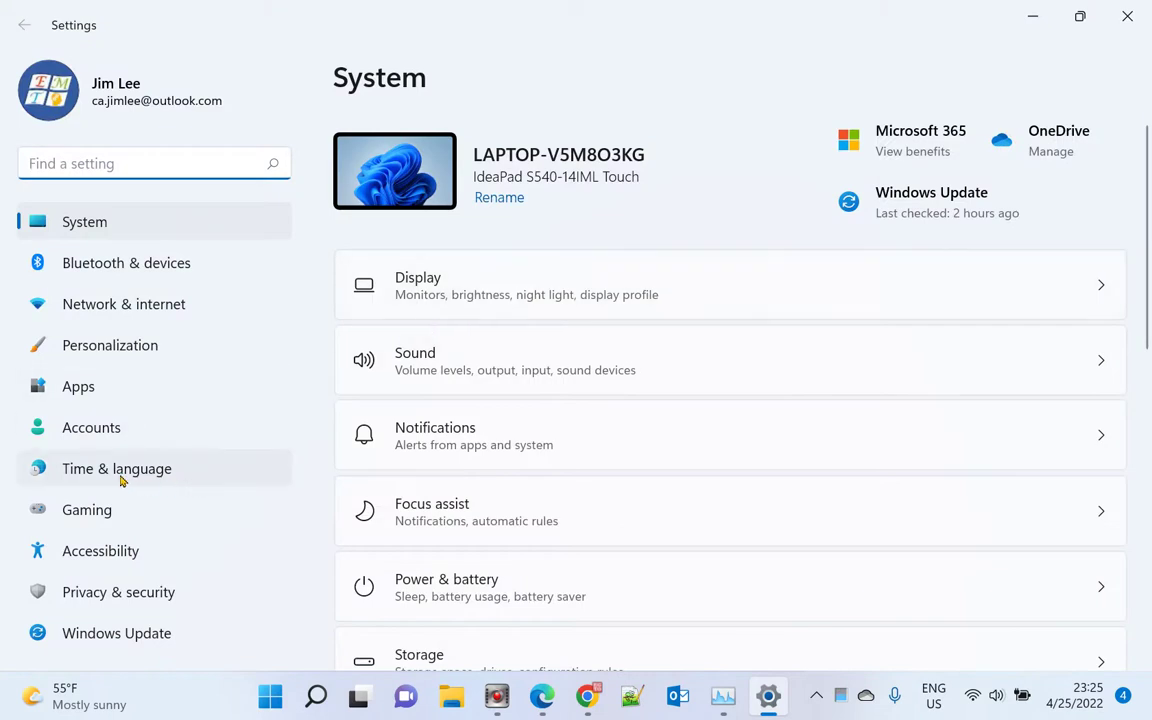
pyautogui.click(90, 429)
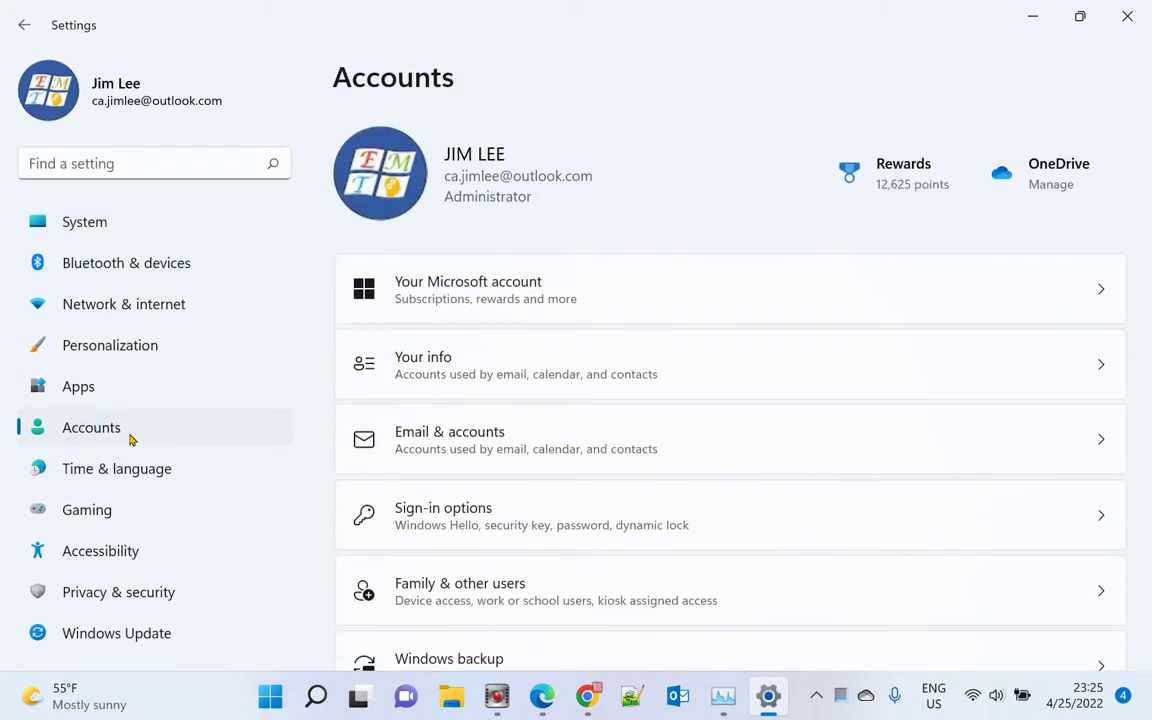
pyautogui.scroll(-2, 728, 469)
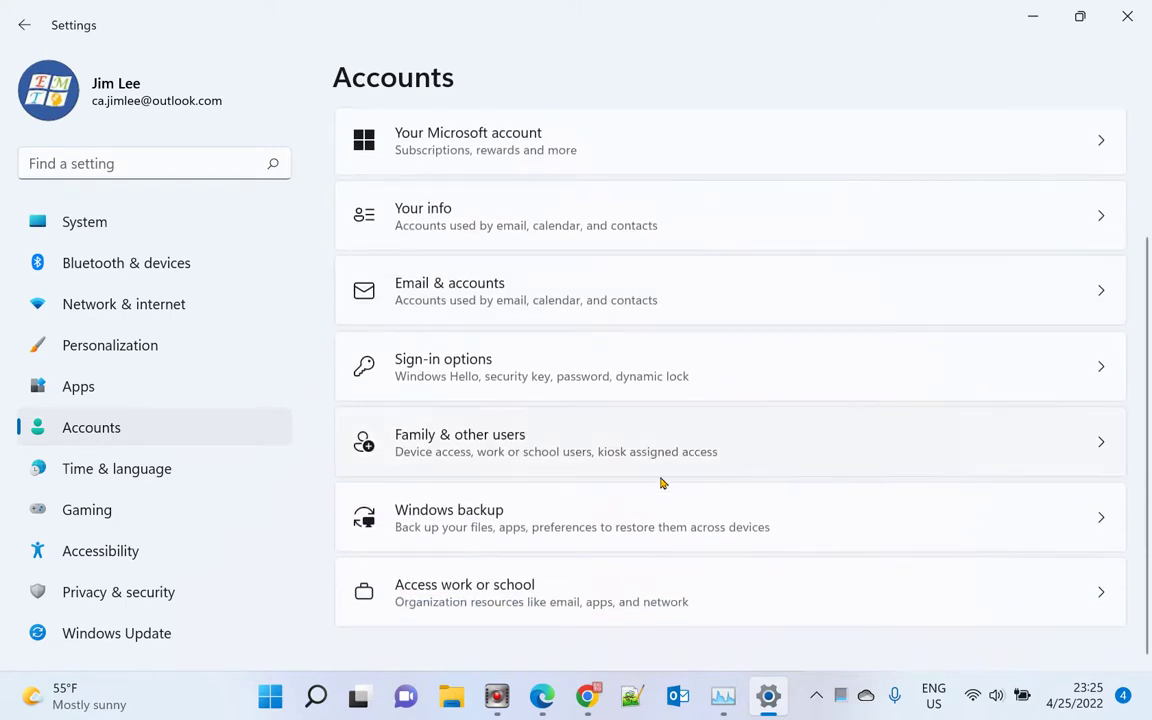
pyautogui.scroll(2, 539, 401)
pyautogui.scroll(-1, 540, 400)
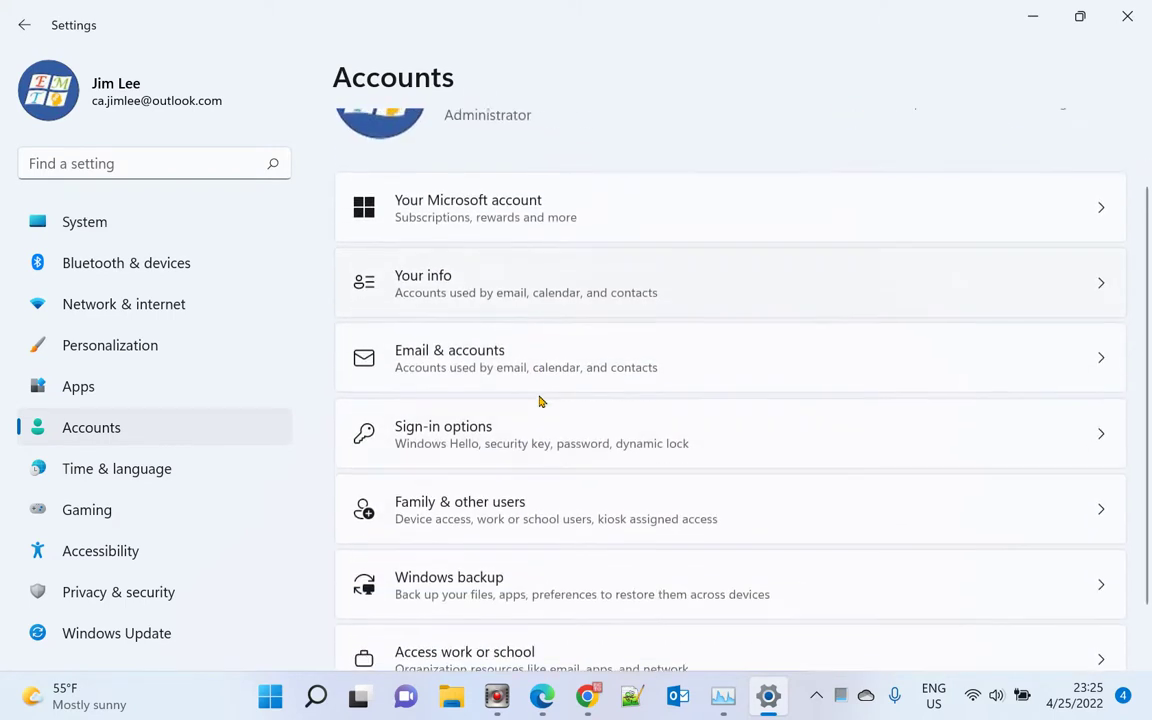
pyautogui.click(501, 437)
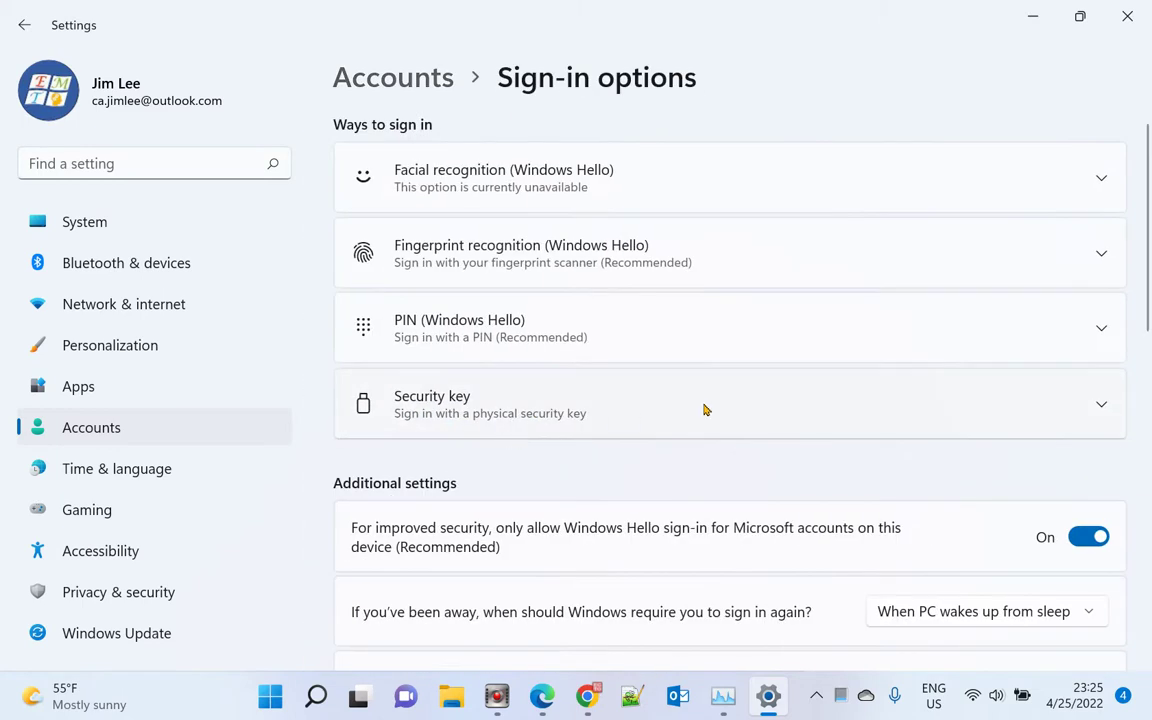
# Switch off automatically saving and restarting apps at sign-in
pyautogui.scroll(-3, 704, 410)
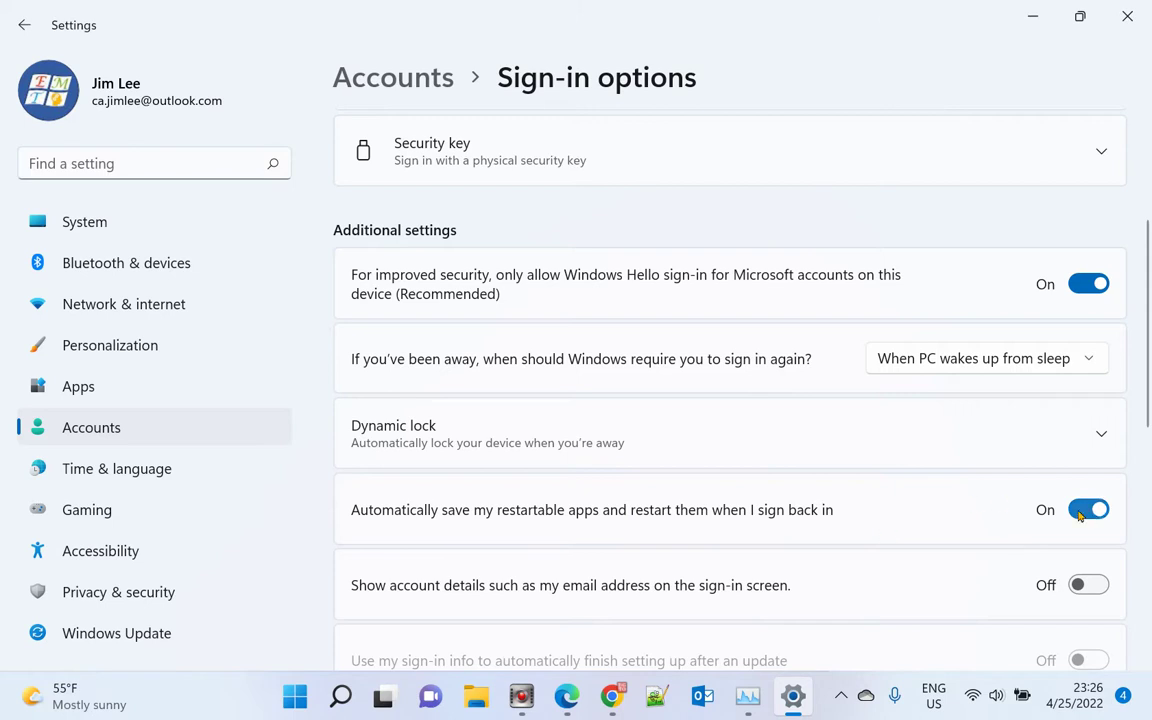
pyautogui.click(1079, 515)
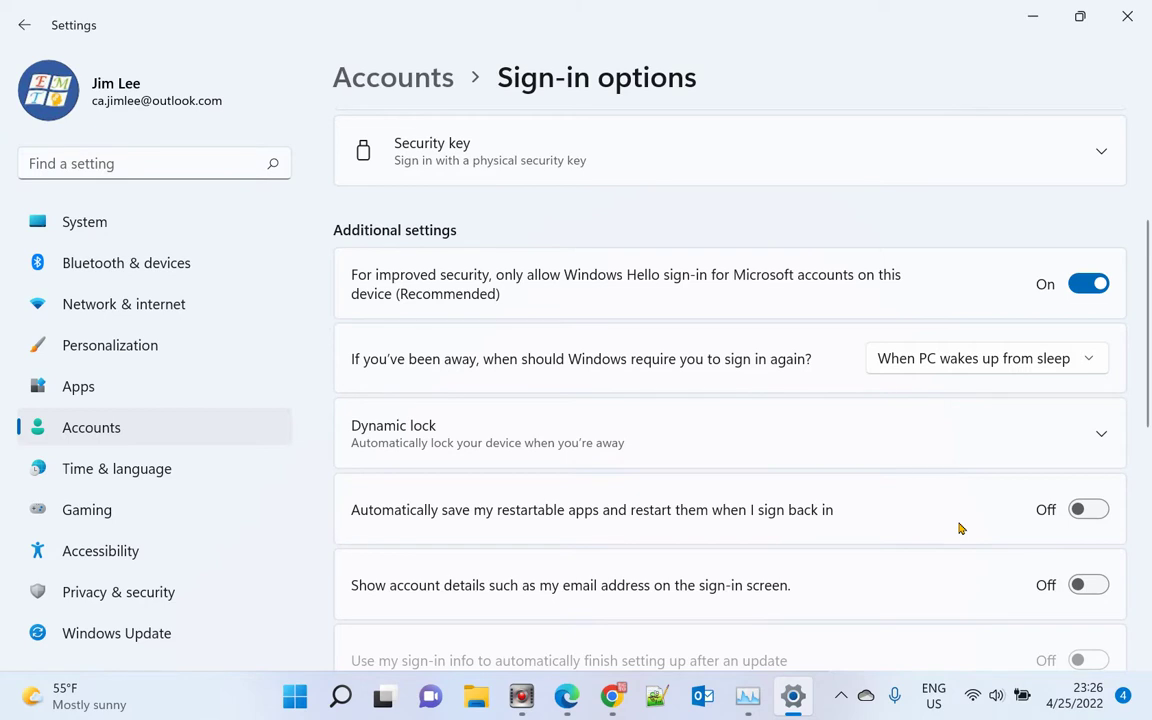
pyautogui.scroll(-1, 958, 528)
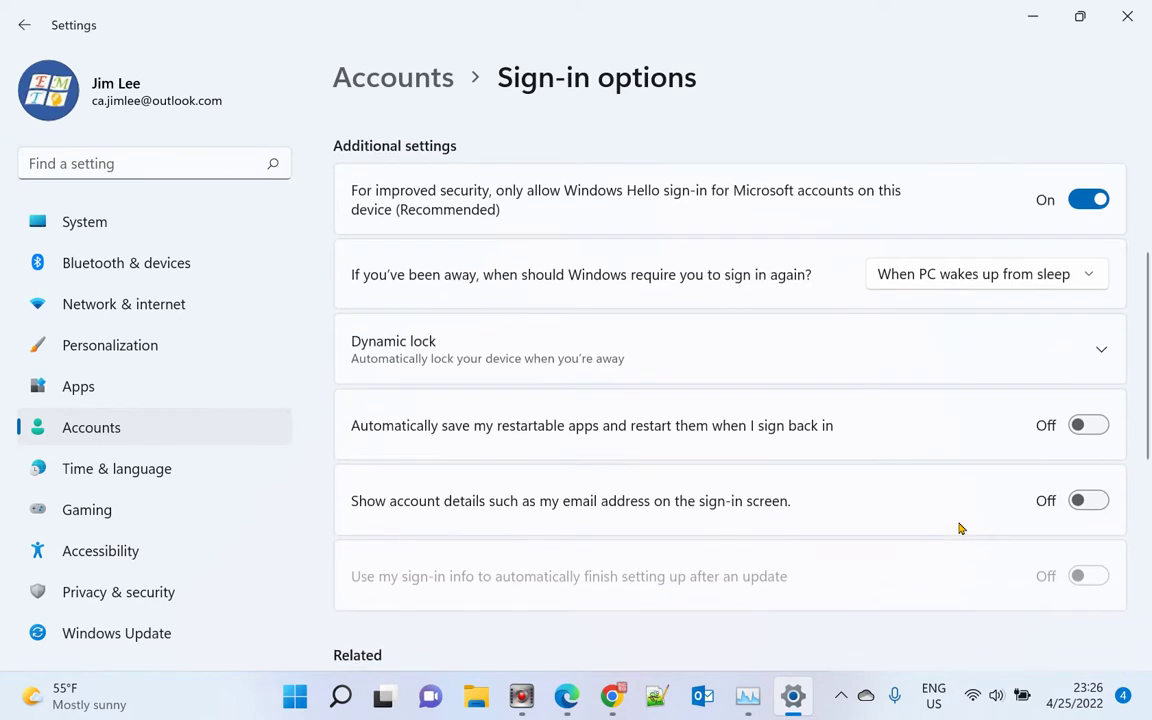
pyautogui.scroll(-1, 958, 528)
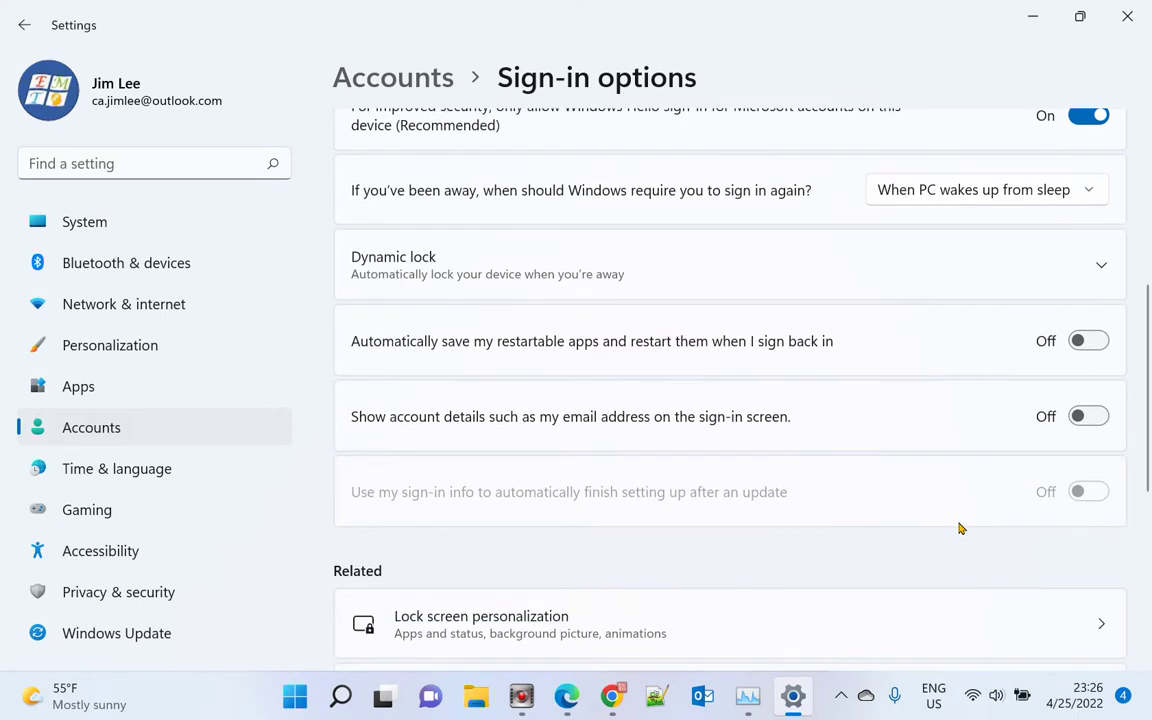
pyautogui.scroll(-3, 958, 528)
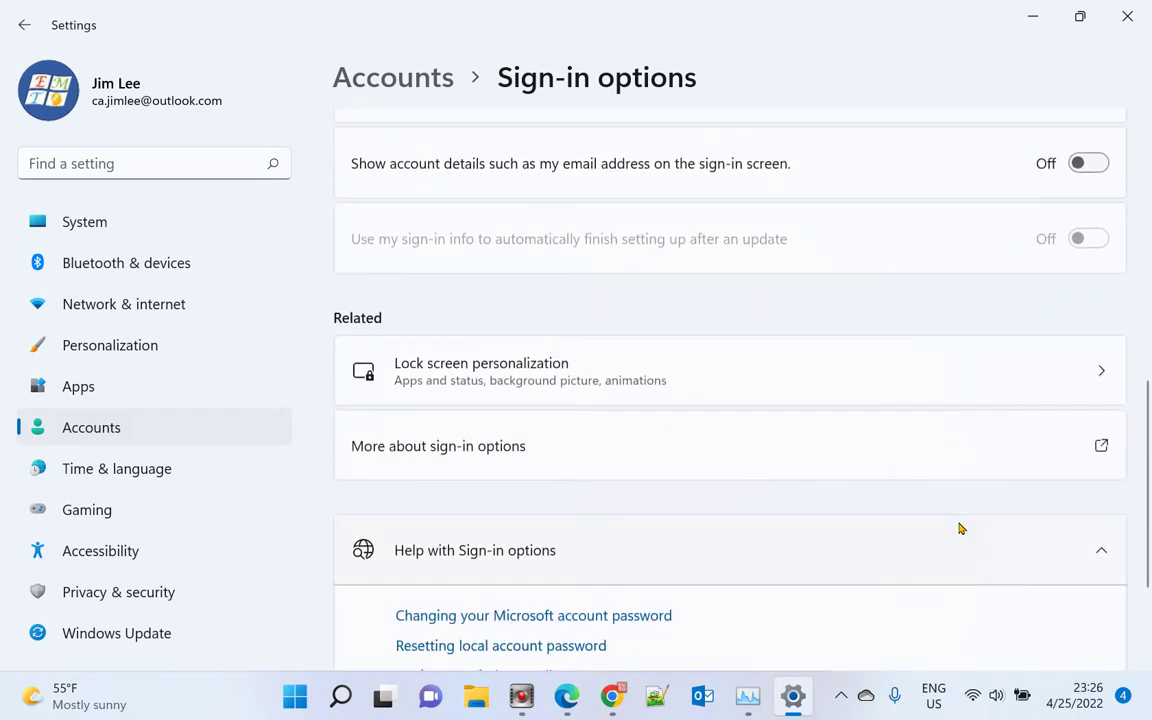
pyautogui.scroll(3, 958, 528)
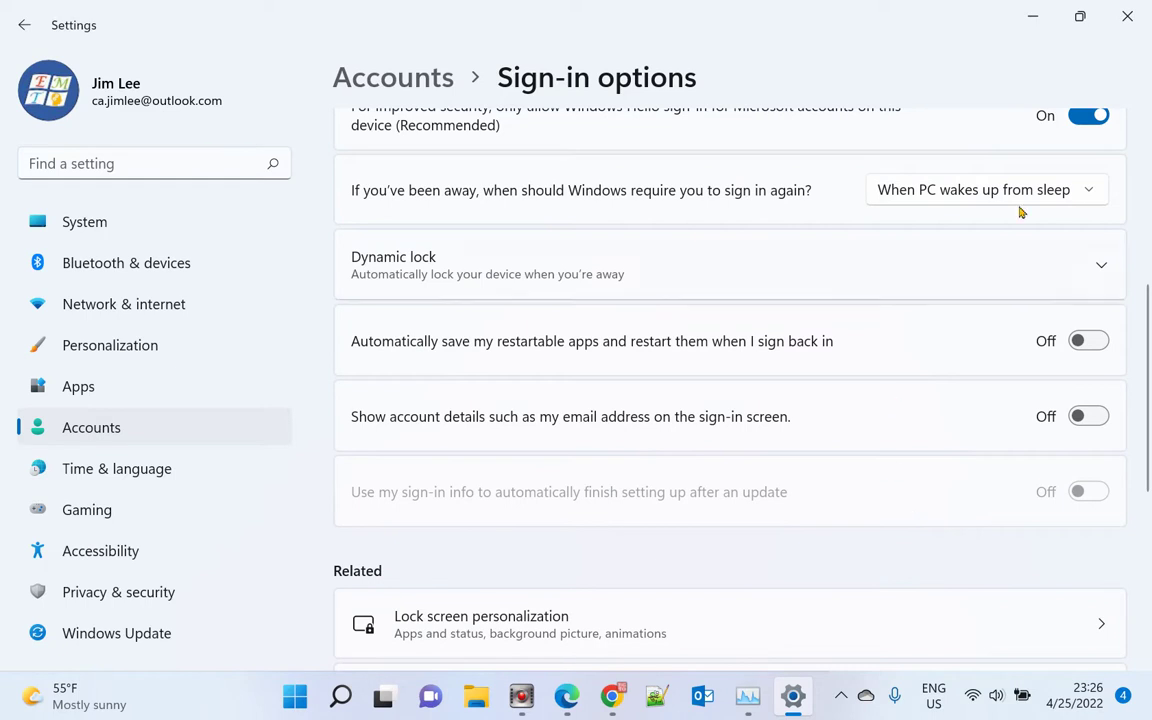
# Minimize Settings and Task Manager, then switch off Edge's Startup boost under System and performance
pyautogui.click(1032, 20)
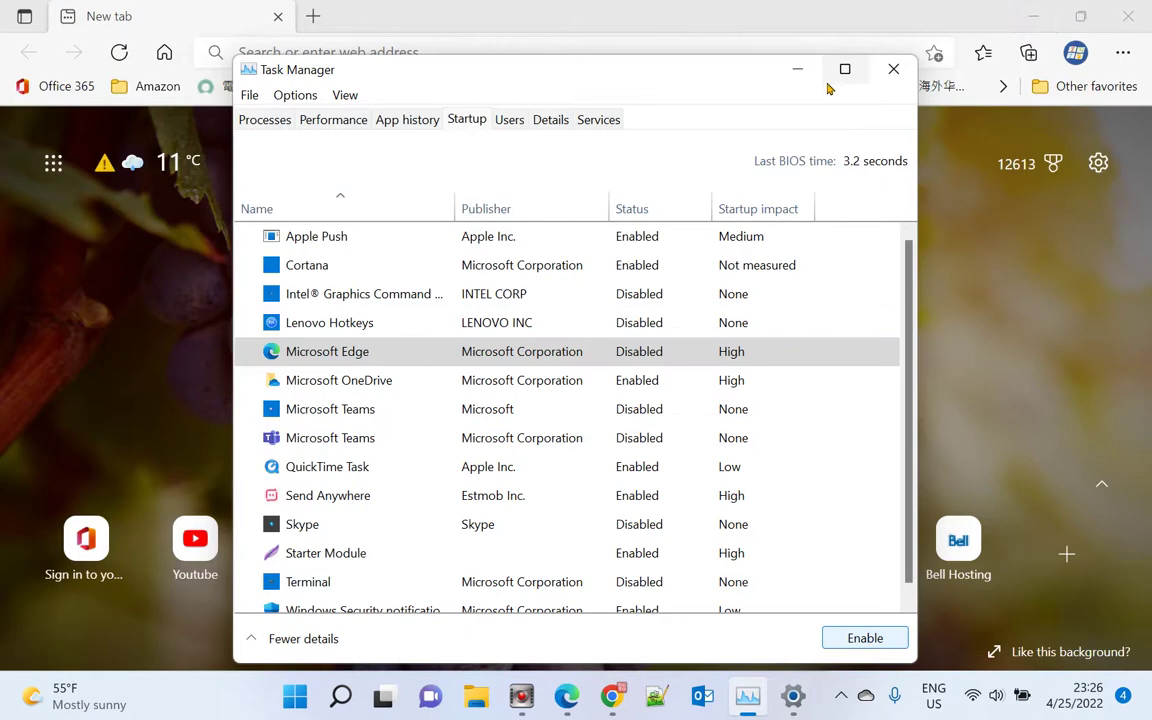
pyautogui.click(800, 70)
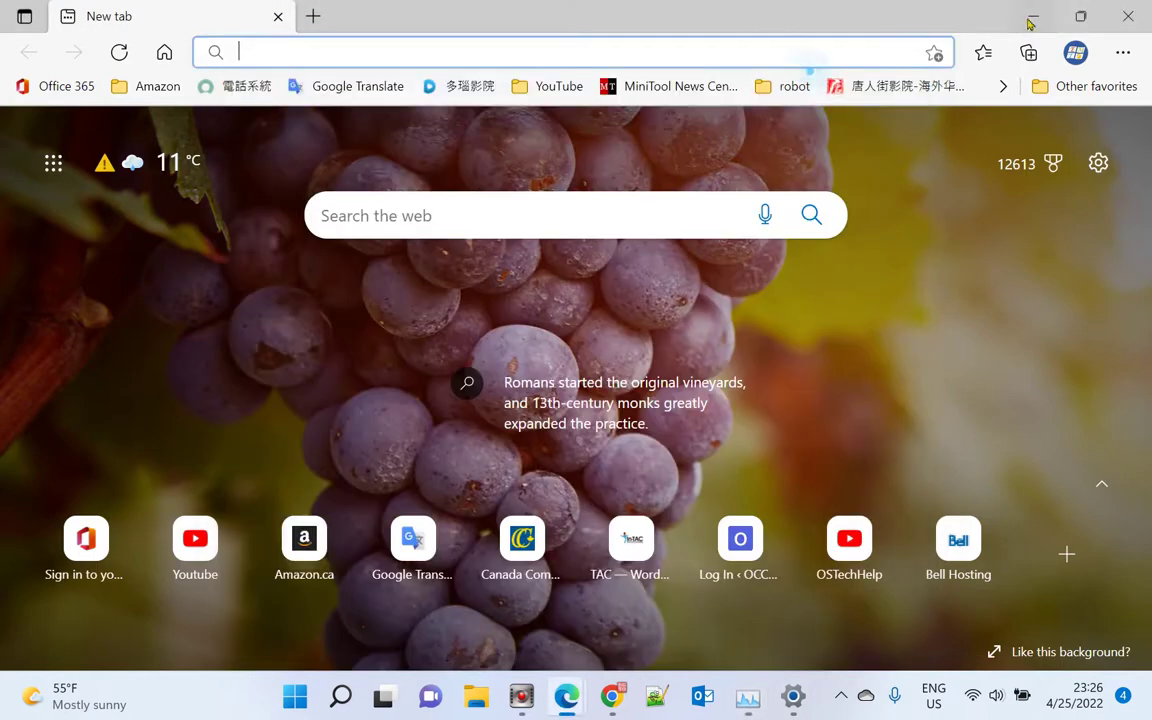
pyautogui.click(1122, 56)
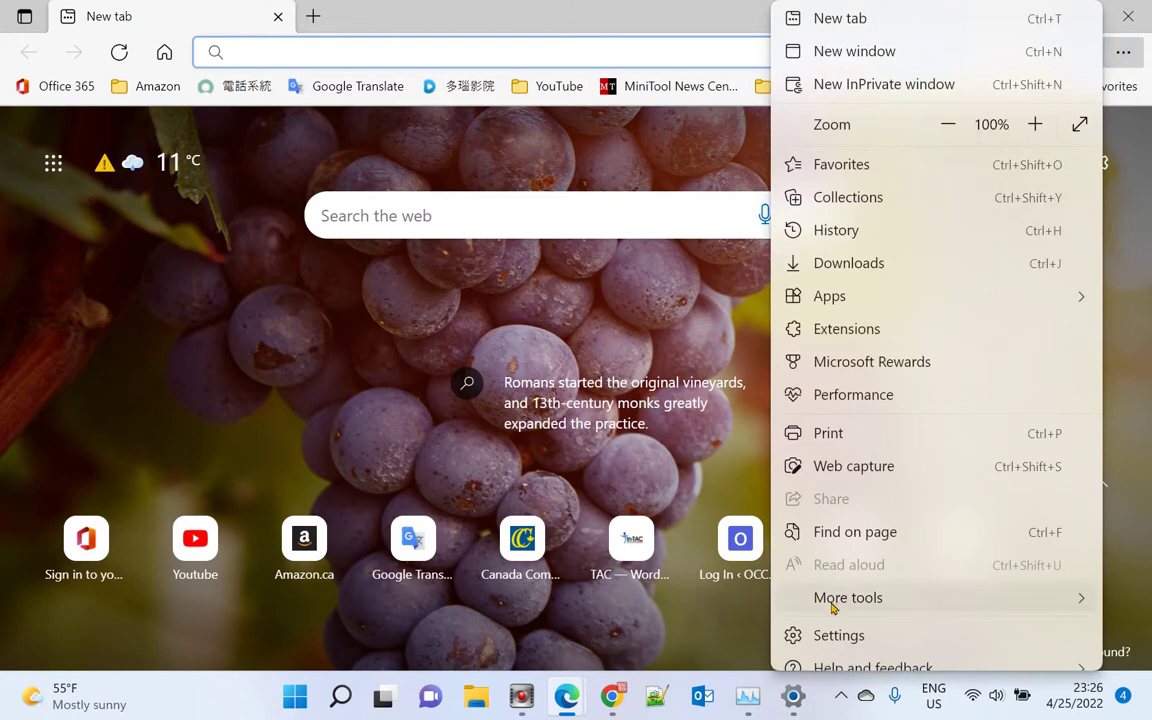
pyautogui.click(825, 635)
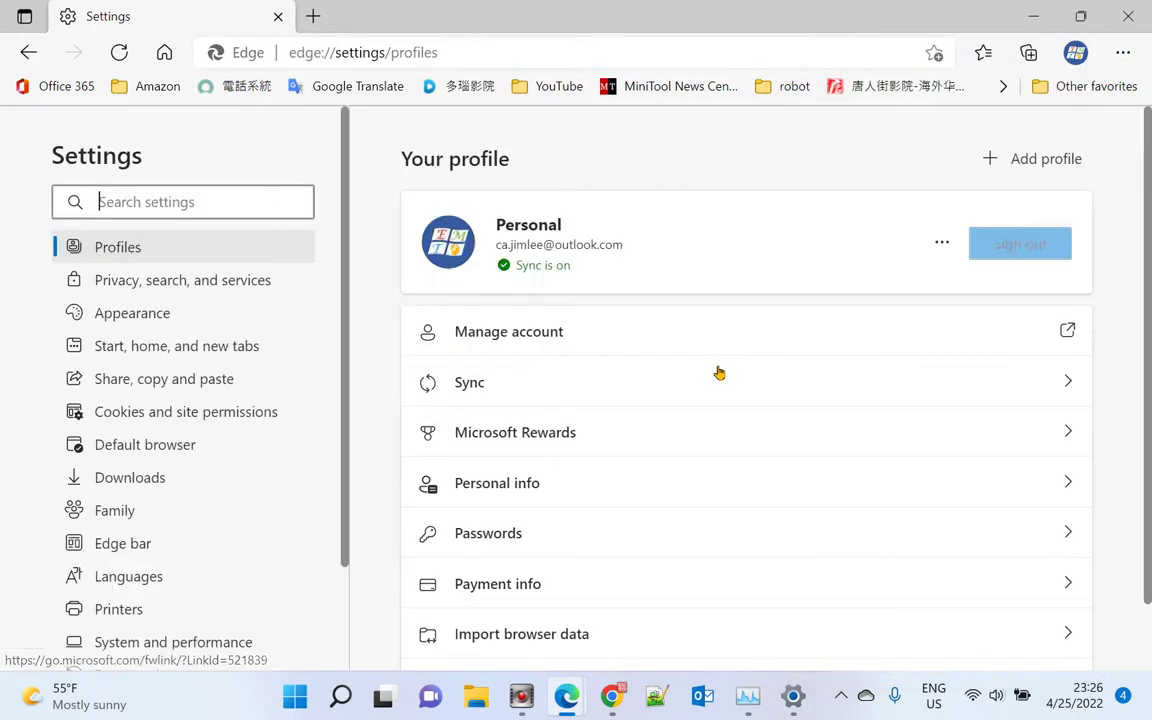
pyautogui.scroll(-2, 198, 517)
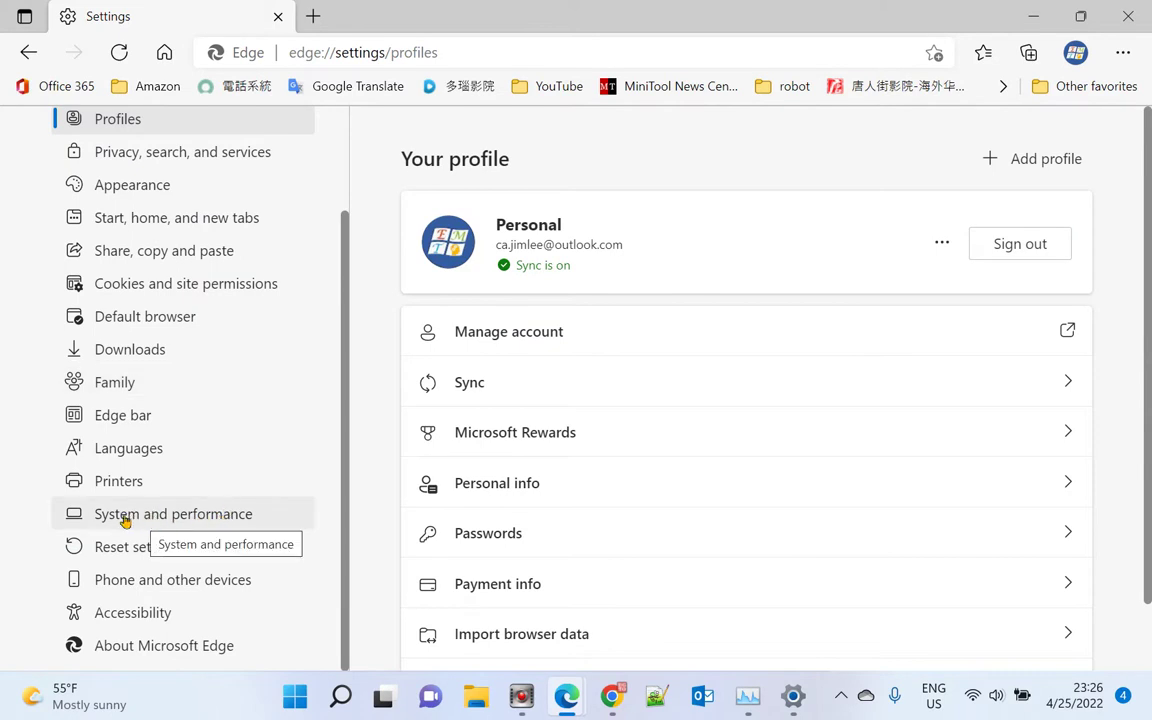
pyautogui.click(200, 518)
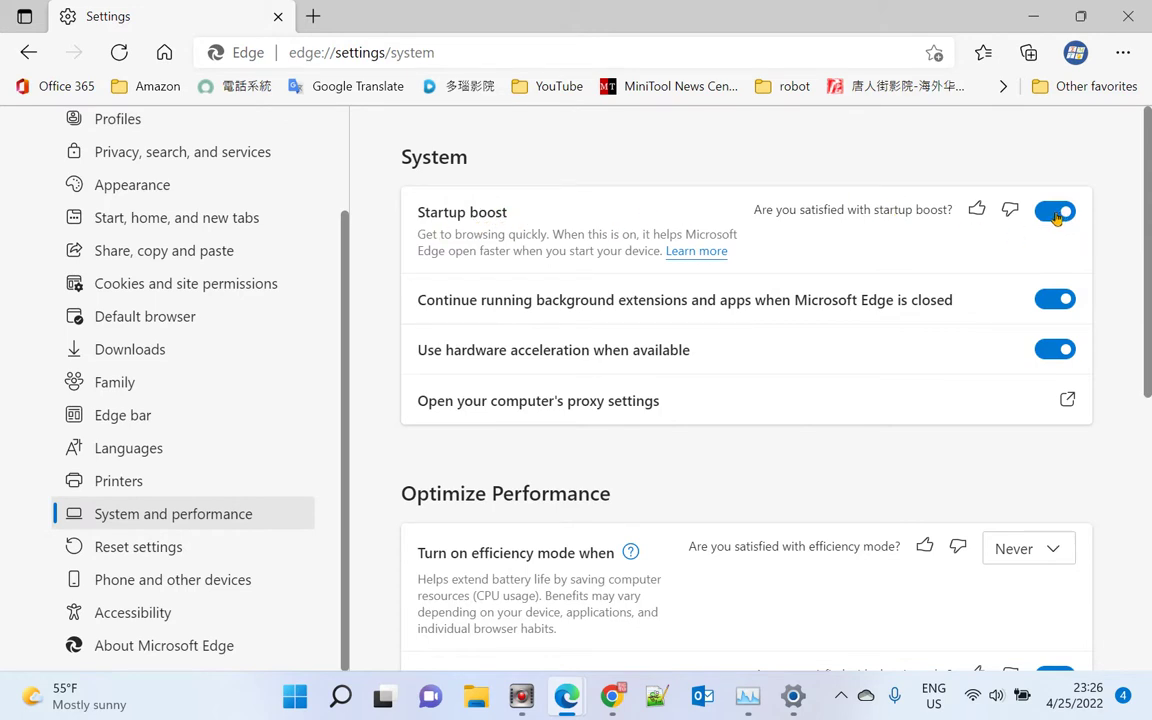
pyautogui.click(1056, 212)
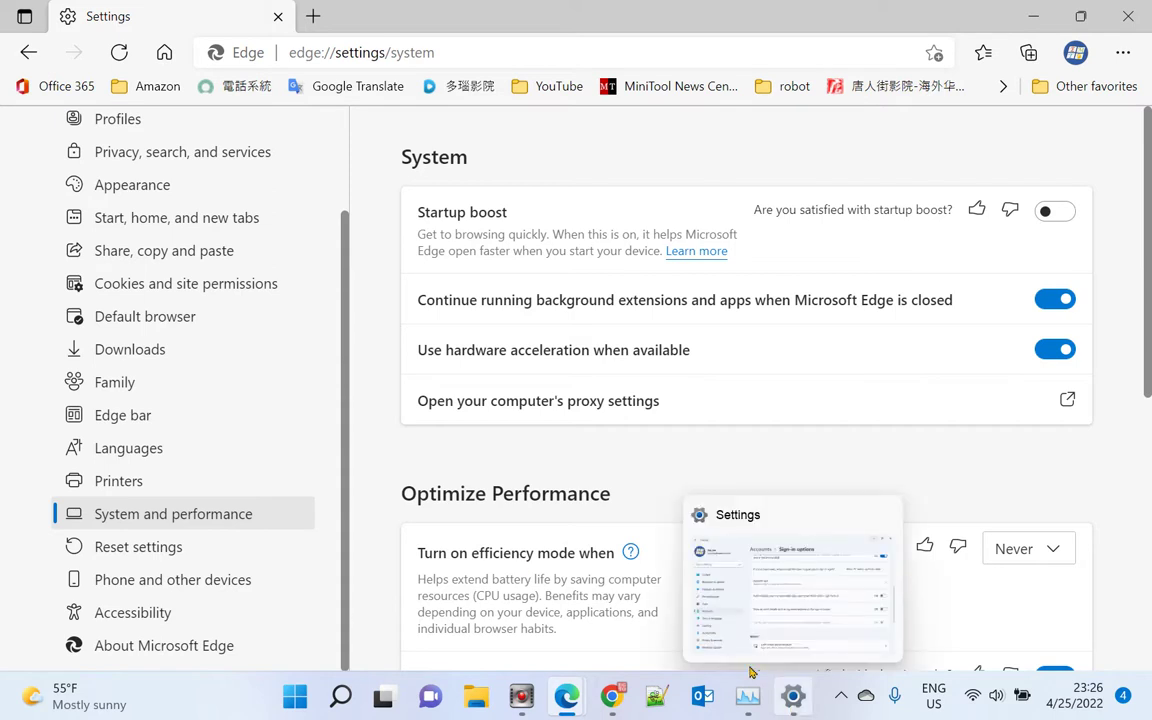
pyautogui.scroll(2, 275, 514)
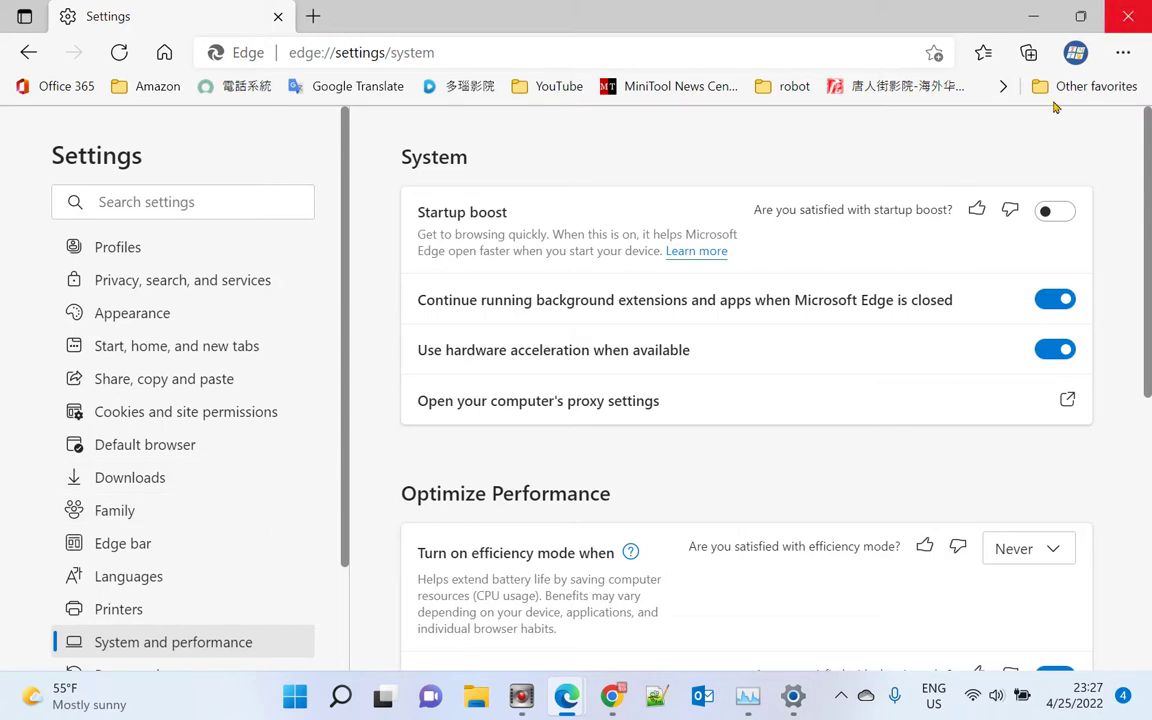
# Bring Windows Settings forward and view Personalization > Background
pyautogui.click(793, 697)
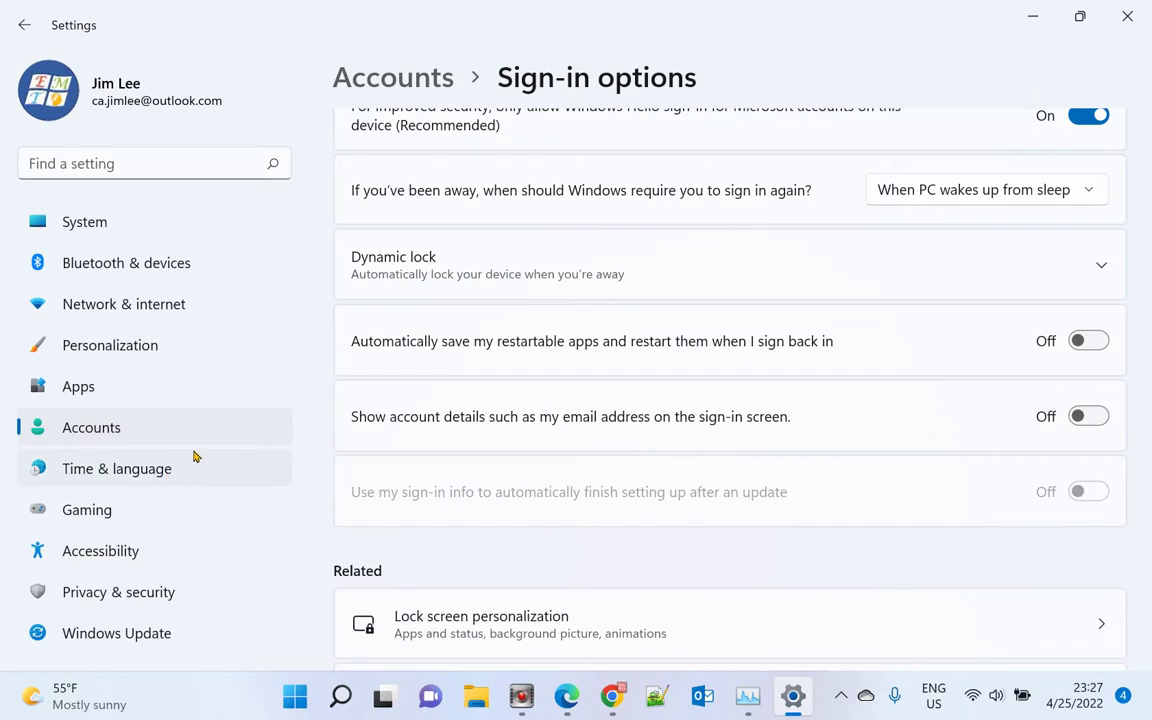
pyautogui.click(137, 346)
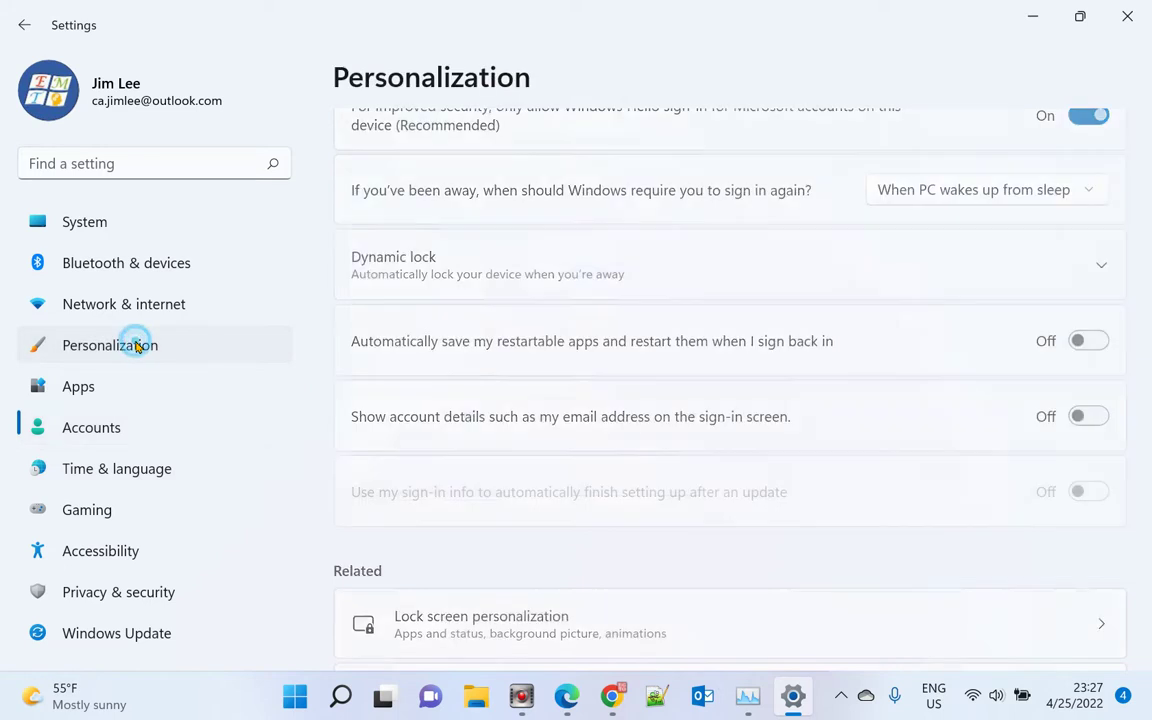
pyautogui.scroll(-1, 810, 413)
pyautogui.scroll(-2, 810, 413)
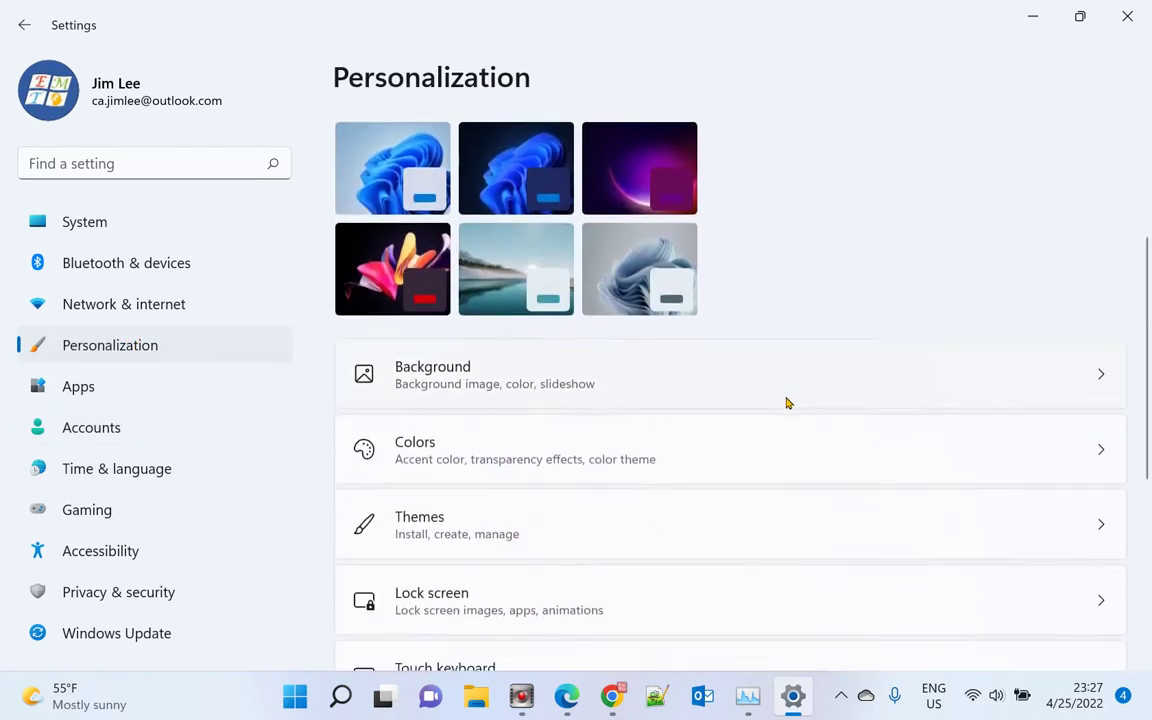
pyautogui.click(685, 374)
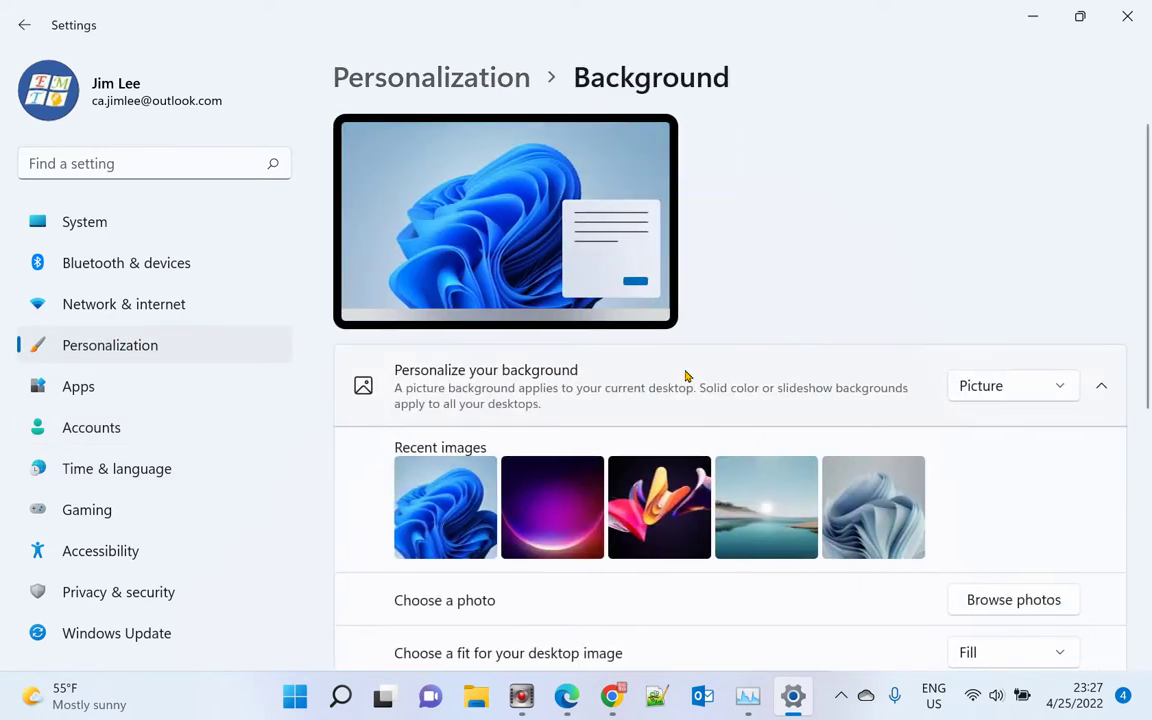
pyautogui.scroll(-3, 685, 374)
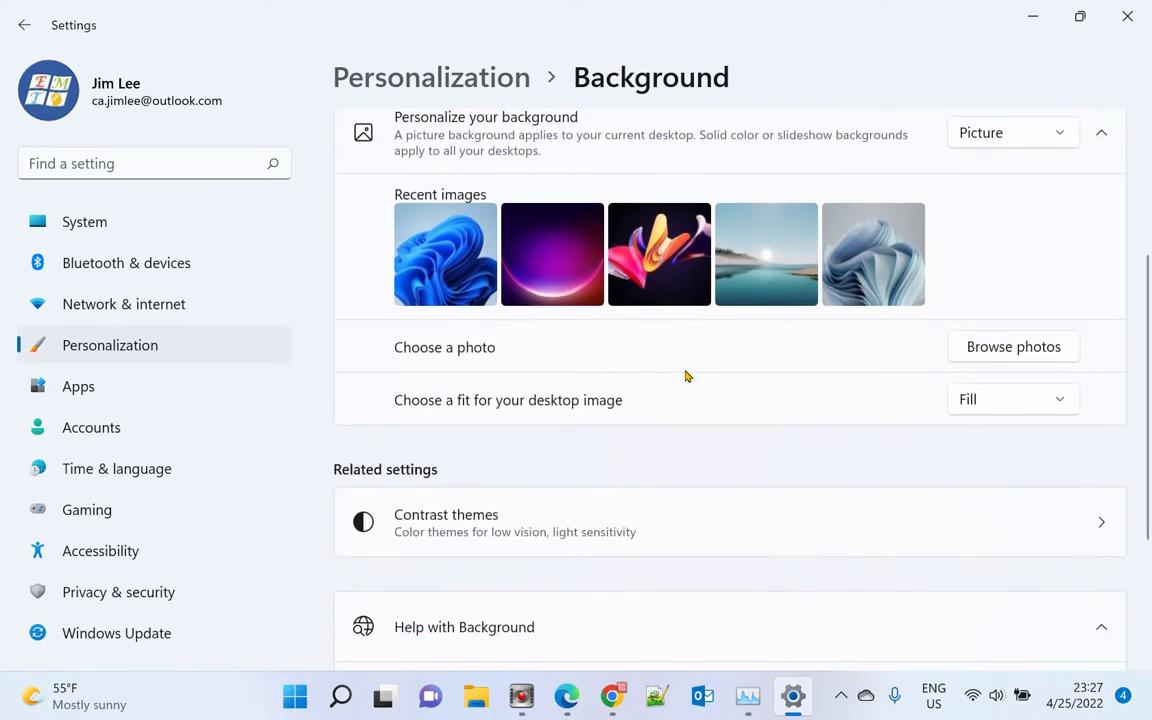
pyautogui.scroll(1, 800, 425)
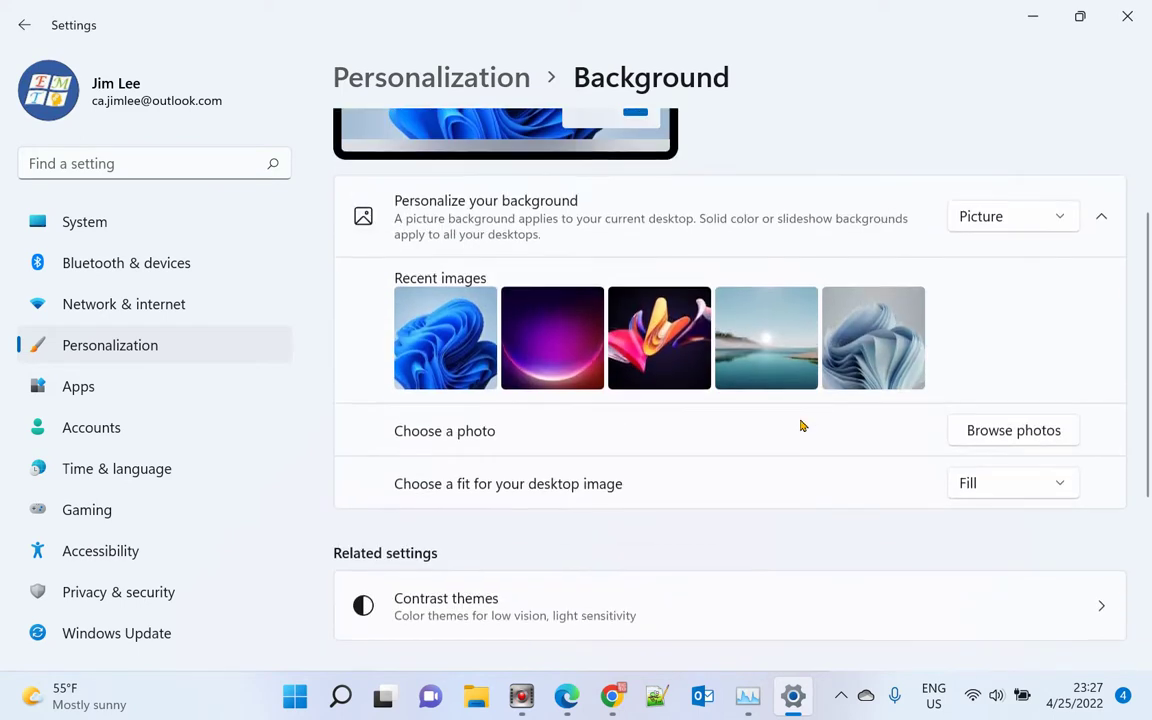
pyautogui.scroll(1, 800, 425)
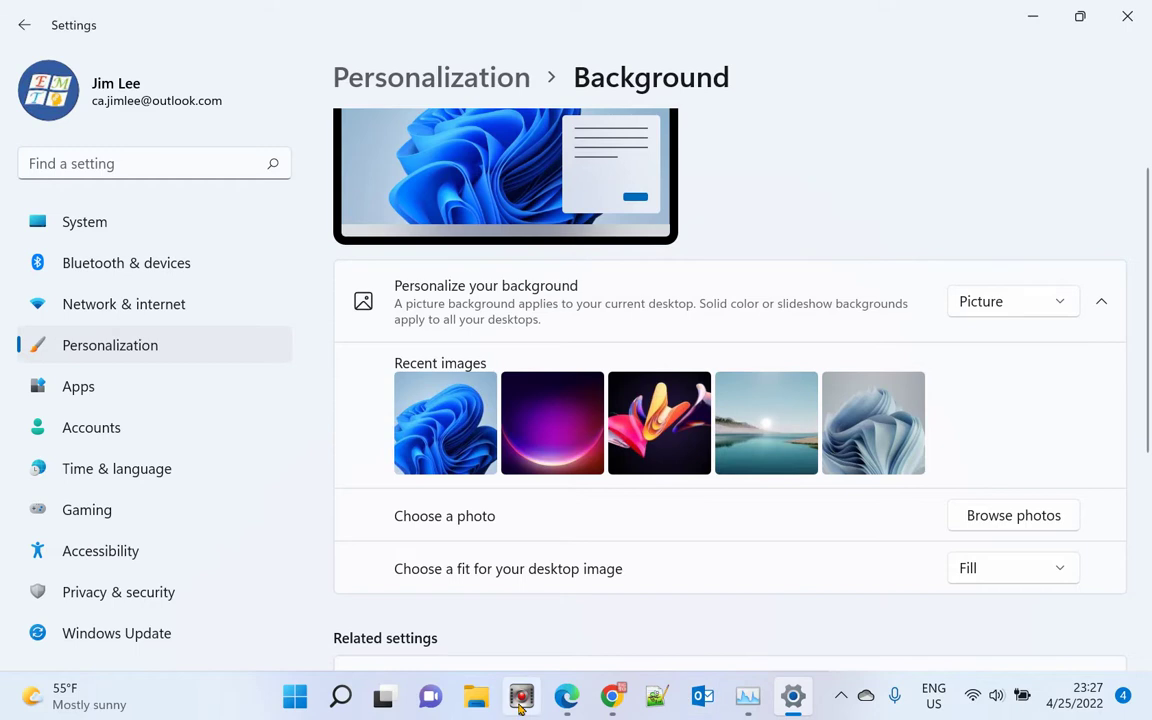
# Return to the main Personalization page listing Themes, Lock screen and Taskbar
pyautogui.click(480, 77)
pyautogui.scroll(1, 683, 355)
pyautogui.scroll(2, 683, 355)
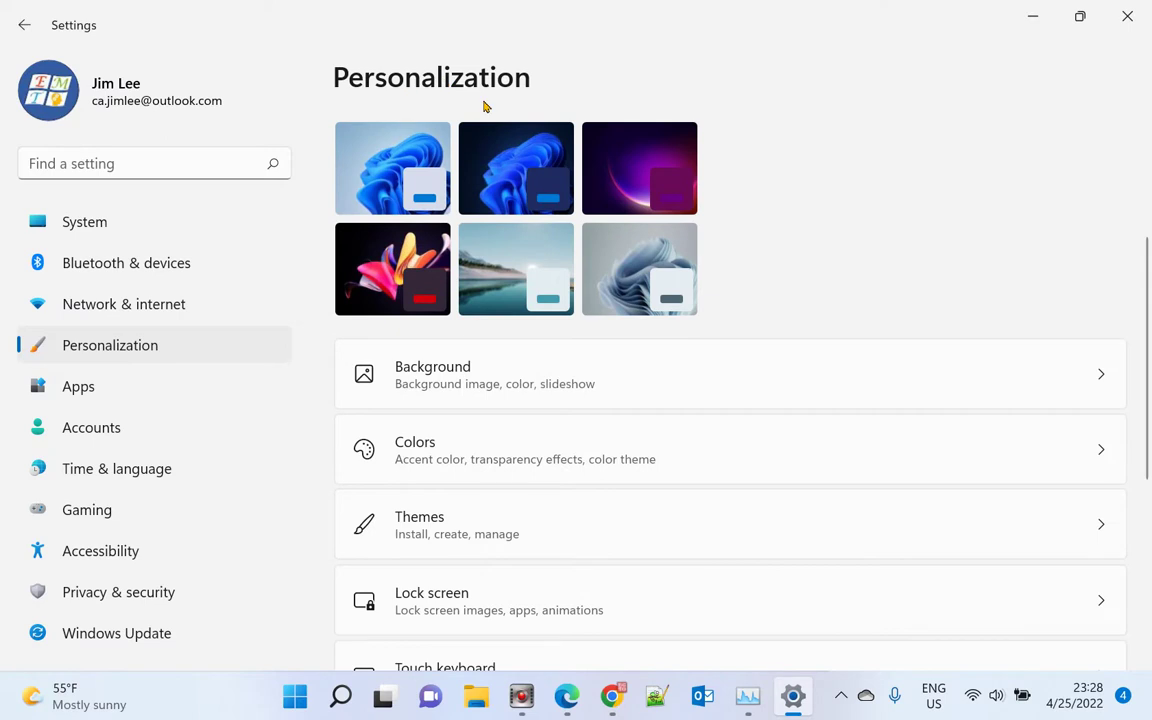
pyautogui.scroll(-5, 655, 285)
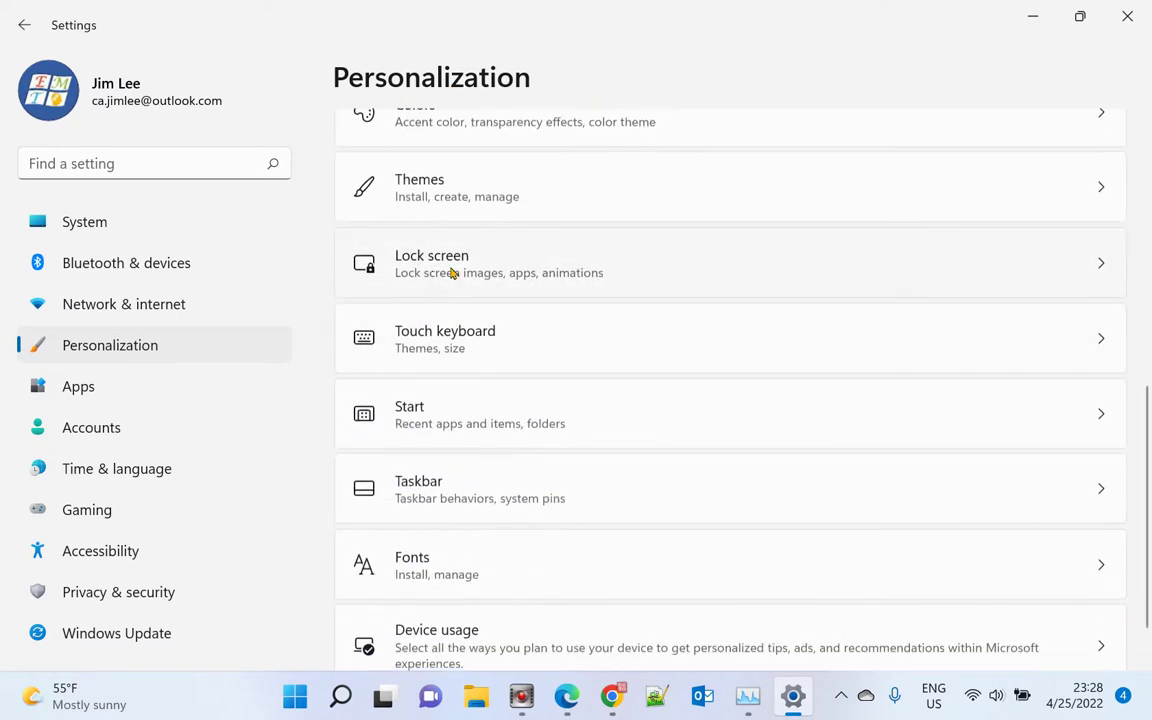
# Open the Lock screen page and expand the Personalize your lock screen dropdown
pyautogui.click(487, 261)
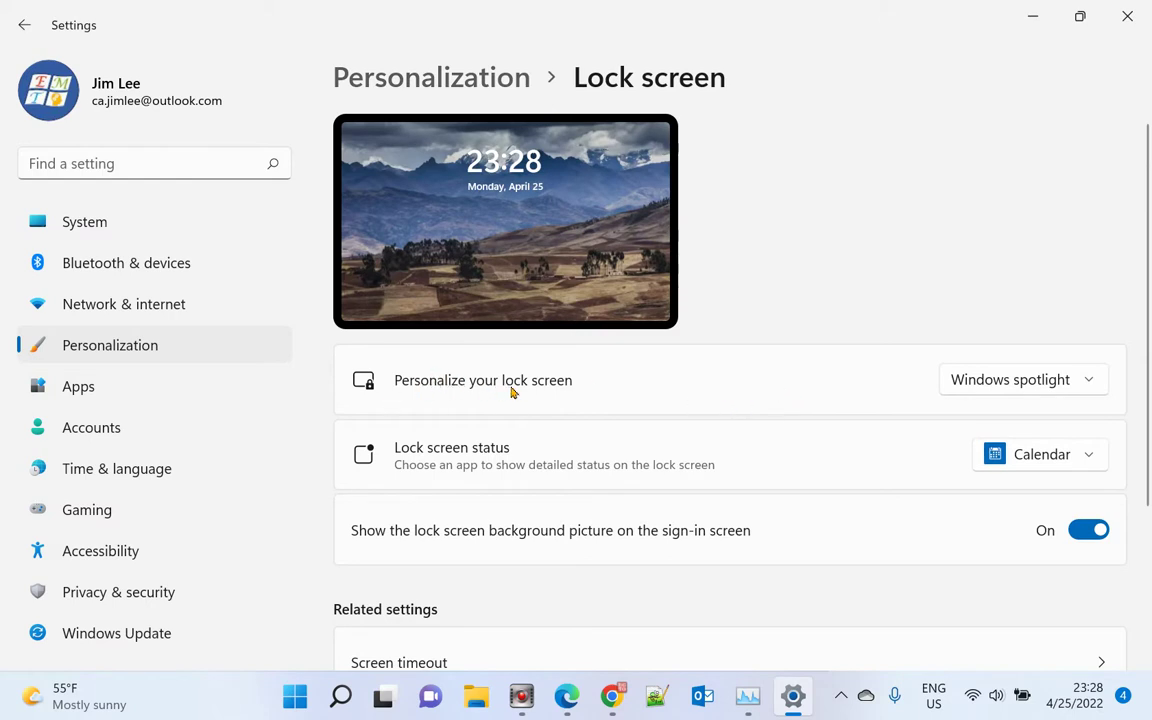
pyautogui.click(988, 390)
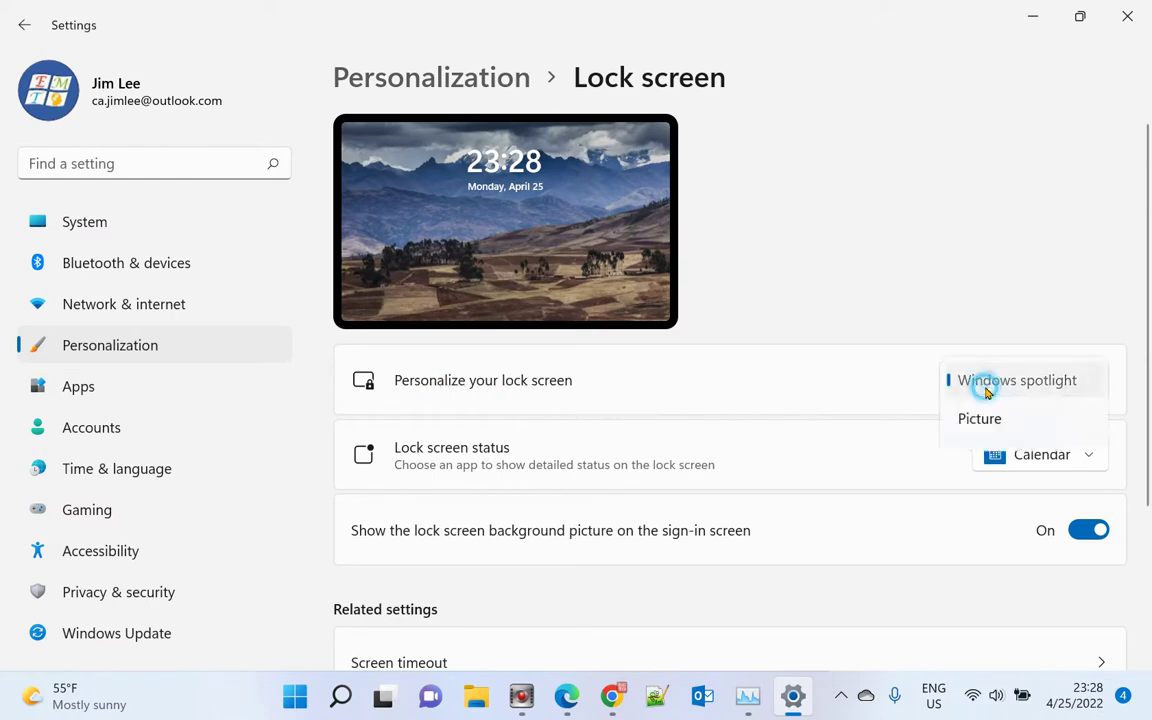
pyautogui.click(985, 388)
pyautogui.click(985, 388)
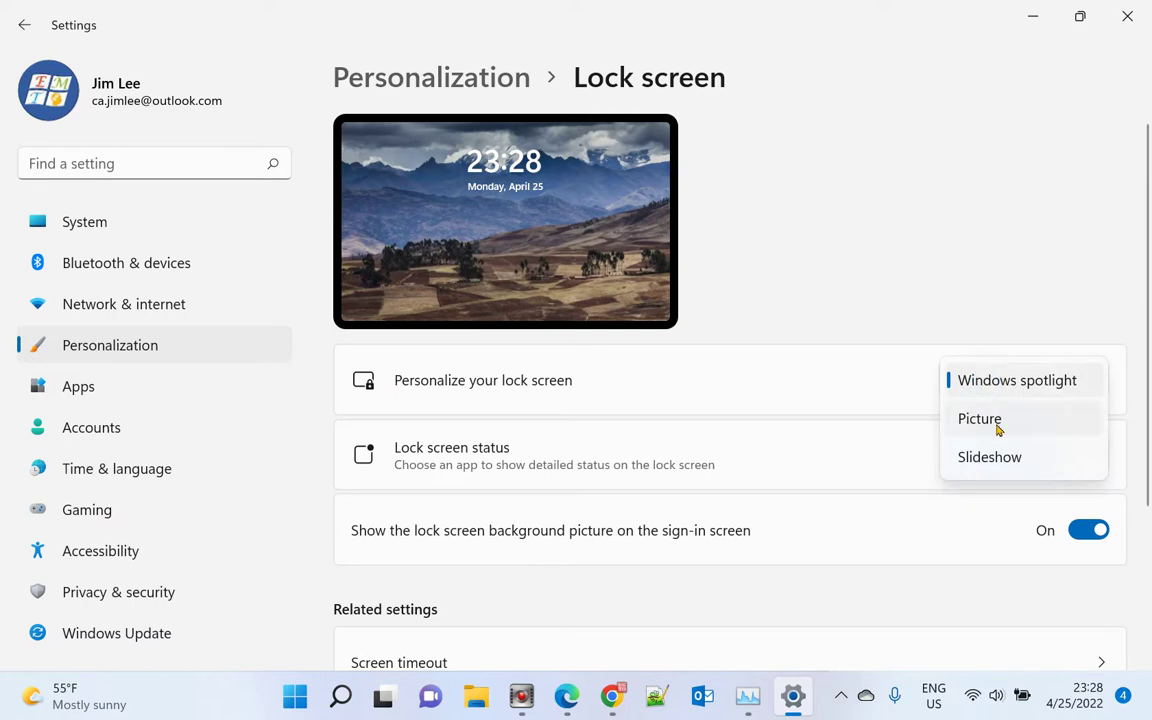